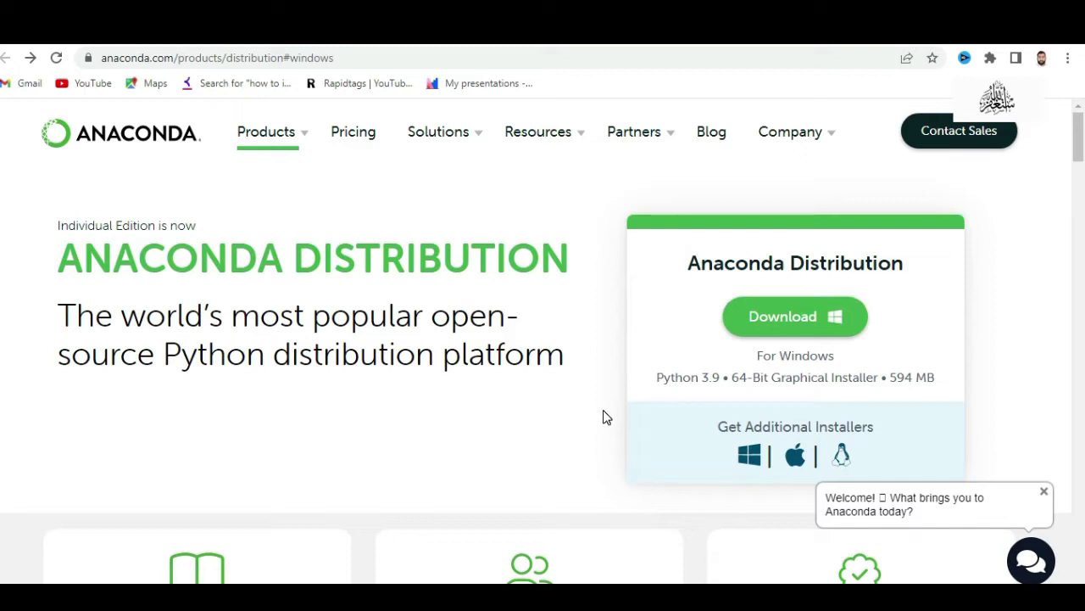
{"action": "left_click", "coordinate": [604, 411]}
{"action": "left_click", "coordinate": [603, 411]}
{"action": "left_click_drag", "start_coordinate": [603, 416], "coordinate": [218, 201]}
{"action": "left_click", "coordinate": [220, 192]}
{"action": "left_click_drag", "start_coordinate": [163, 57], "coordinate": [262, 172]}
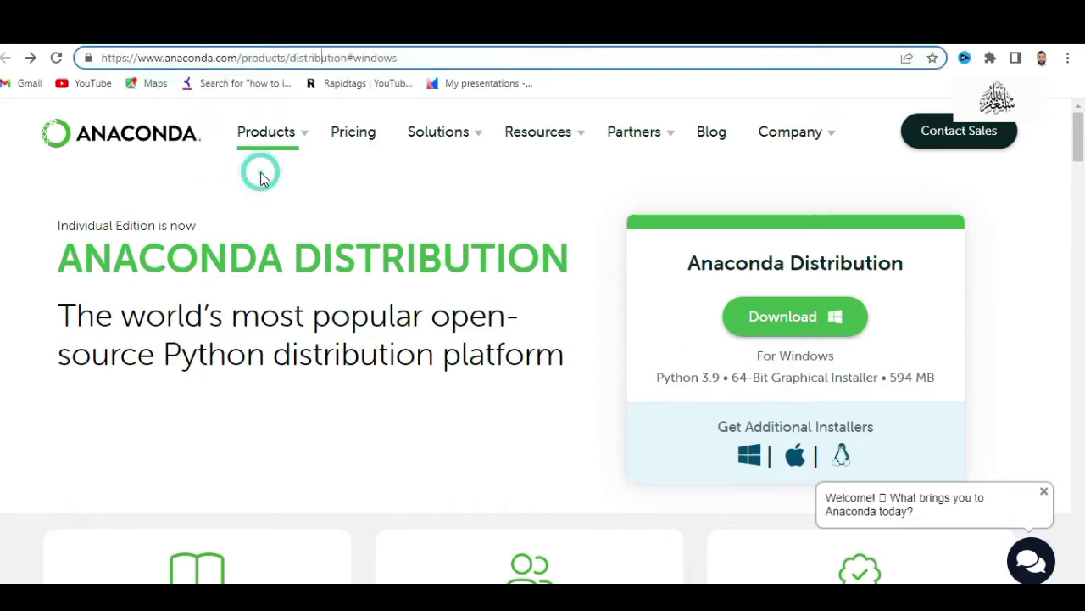
{"action": "left_click", "coordinate": [752, 317]}
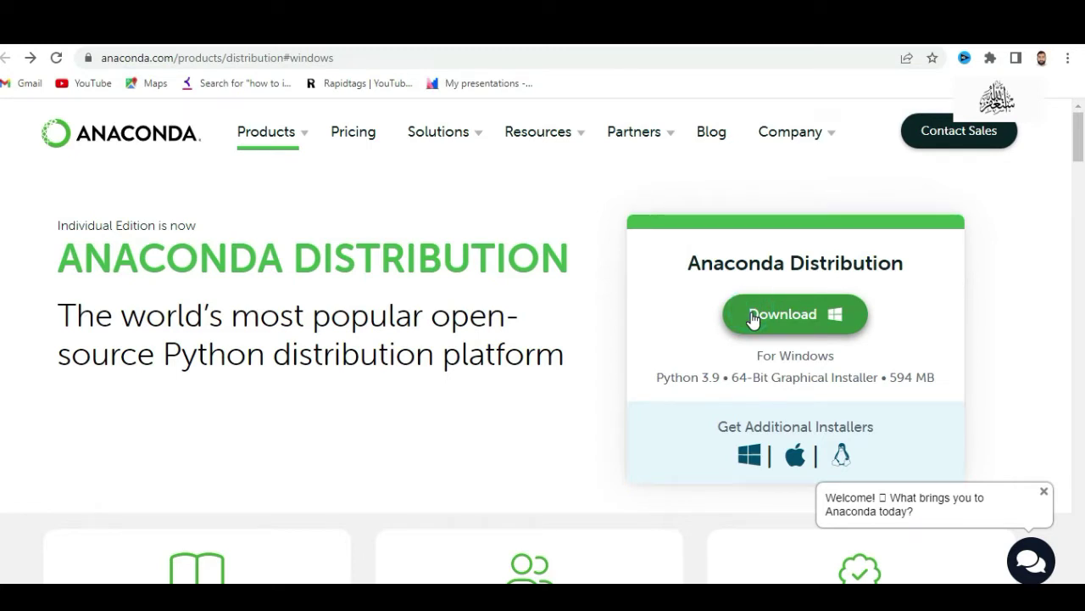
{"action": "left_click_drag", "start_coordinate": [752, 317], "coordinate": [568, 408]}
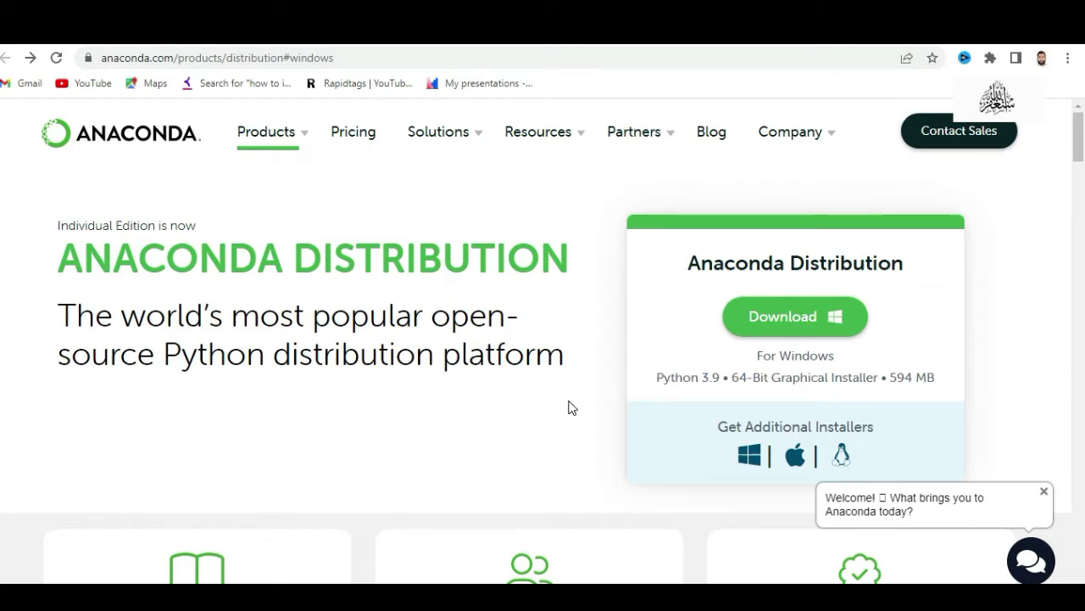
{"action": "left_click", "coordinate": [568, 407]}
{"action": "left_click", "coordinate": [568, 407]}
{"action": "left_click_drag", "start_coordinate": [568, 407], "coordinate": [440, 593]}
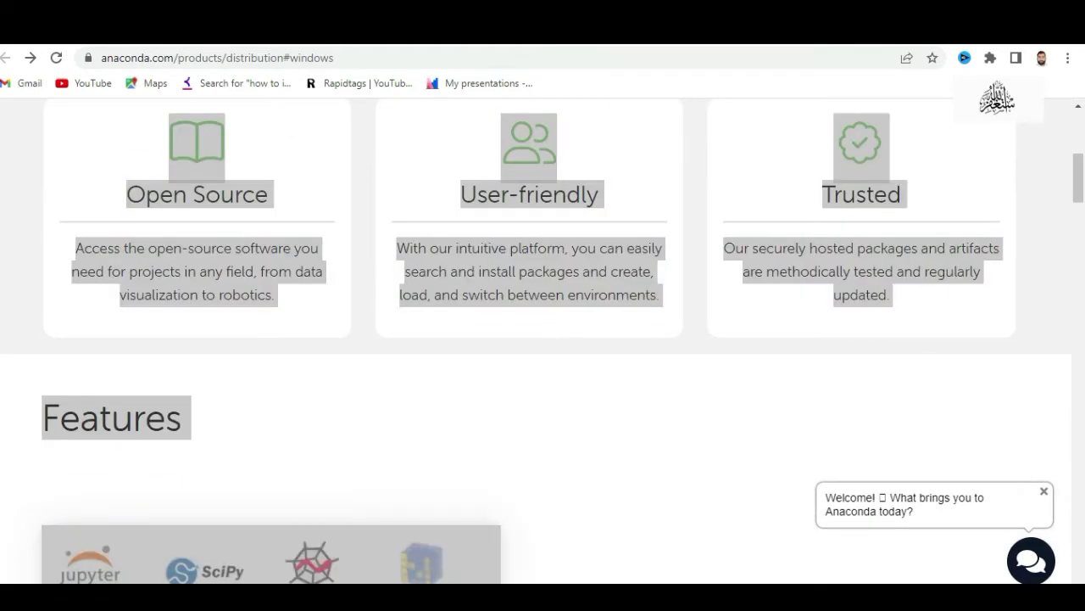
Switch to png2pdf.pdf in Foxit Reader and read the Anaconda3 setup guide's welcome and License Agreement pages
{"action": "left_click", "coordinate": [382, 598]}
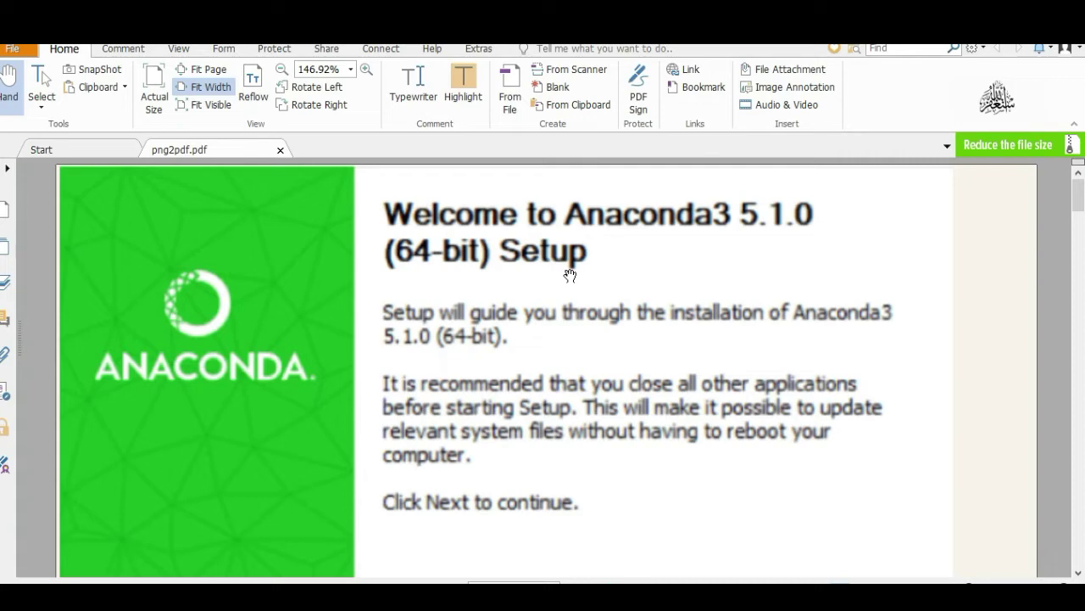
{"action": "scroll", "coordinate": [592, 289], "scroll_direction": "down", "scroll_amount": 3}
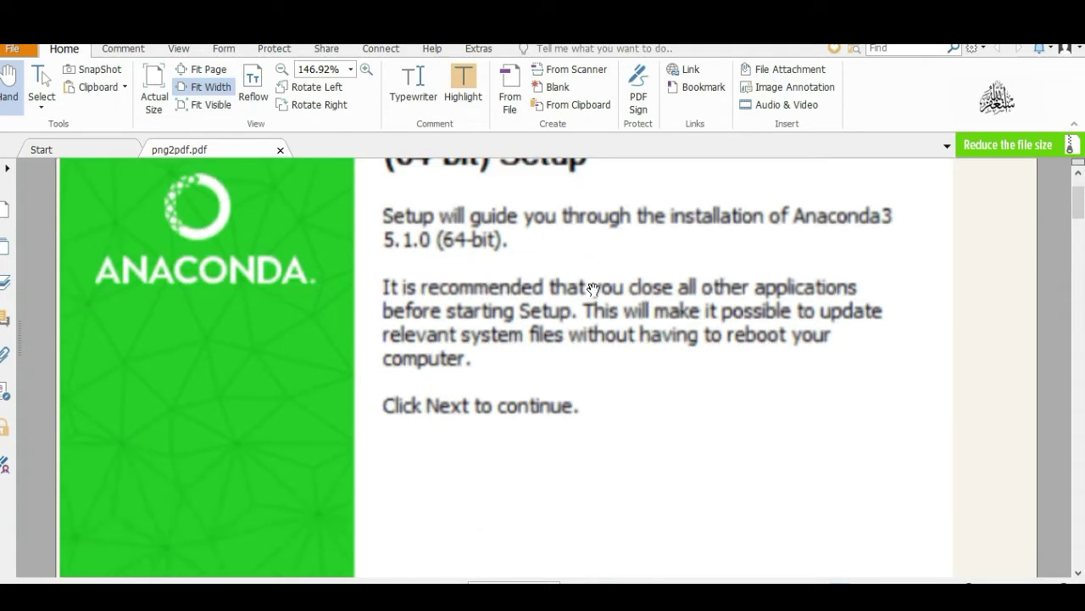
{"action": "scroll", "coordinate": [592, 288], "scroll_direction": "down", "scroll_amount": 4}
{"action": "scroll", "coordinate": [670, 404], "scroll_direction": "up", "scroll_amount": 3}
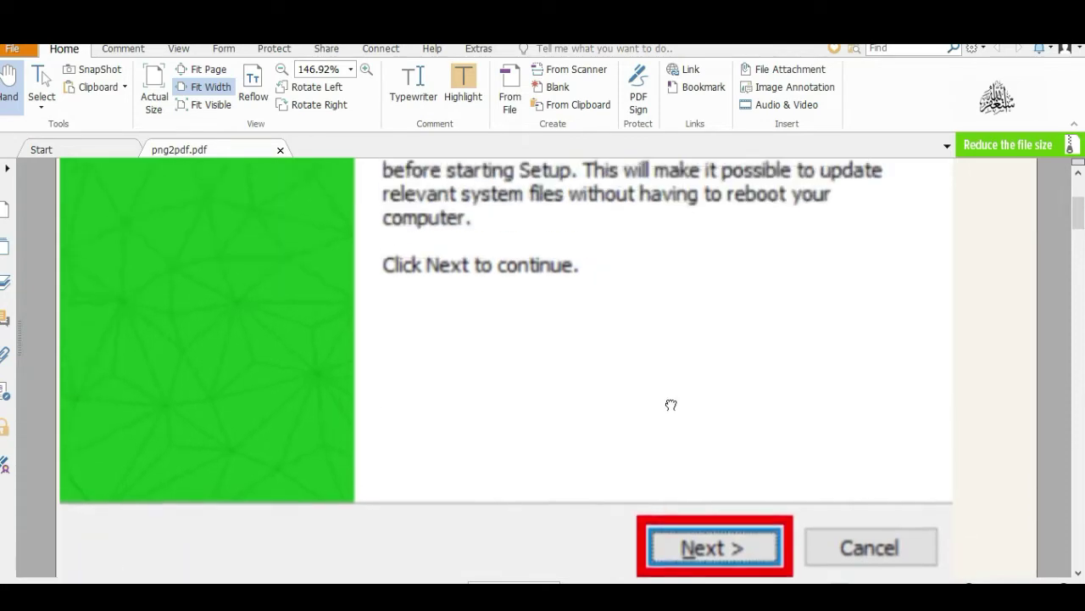
{"action": "scroll", "coordinate": [678, 405], "scroll_direction": "down", "scroll_amount": 3}
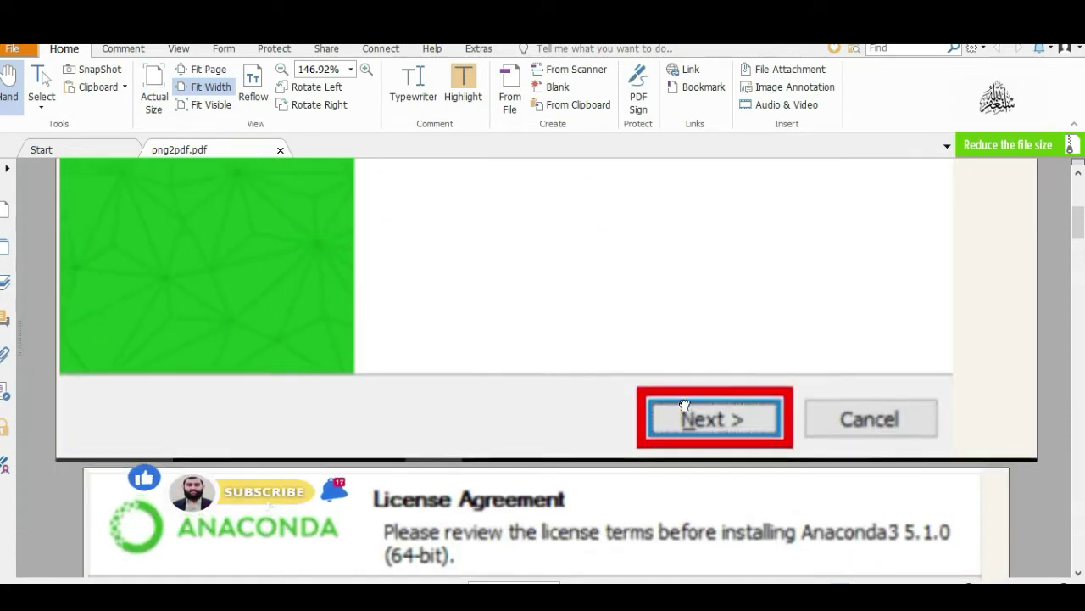
{"action": "scroll", "coordinate": [684, 407], "scroll_direction": "down", "scroll_amount": 2}
{"action": "scroll", "coordinate": [685, 408], "scroll_direction": "down", "scroll_amount": 4}
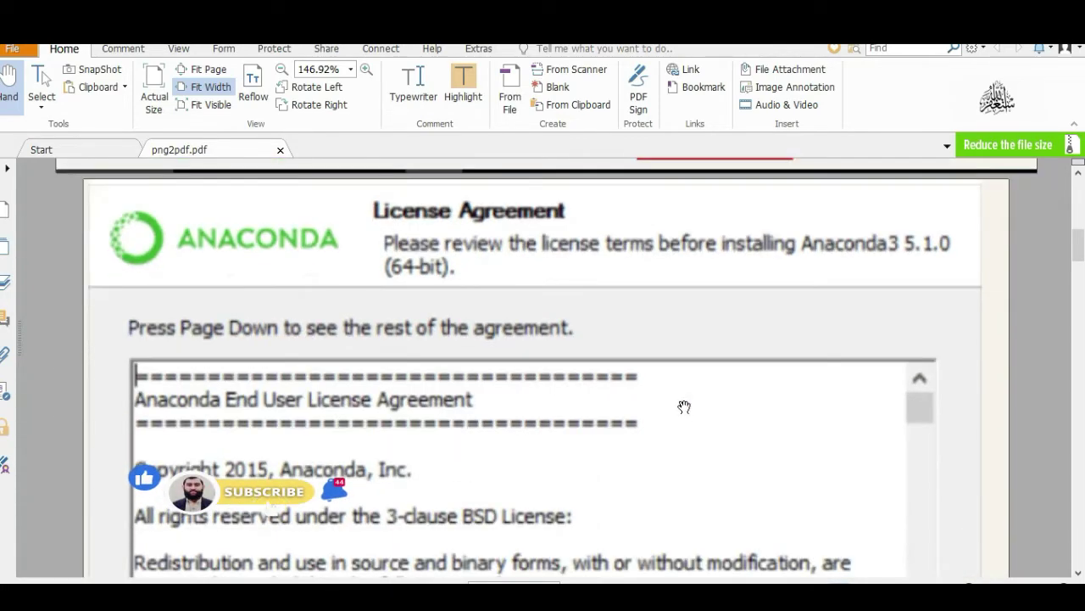
{"action": "scroll", "coordinate": [684, 407], "scroll_direction": "down", "scroll_amount": 1}
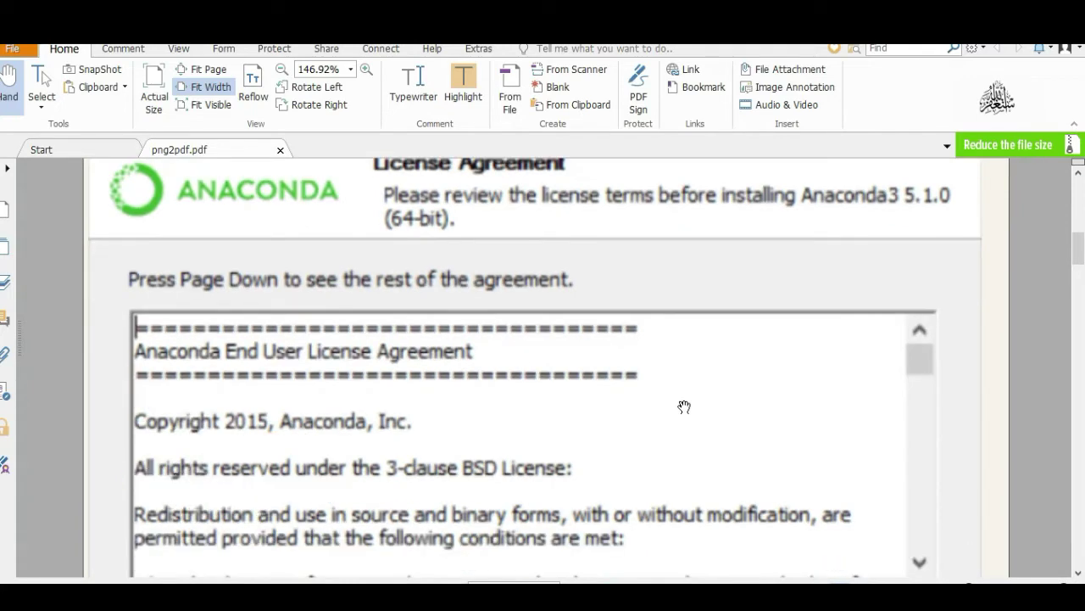
{"action": "scroll", "coordinate": [685, 407], "scroll_direction": "down", "scroll_amount": 1}
{"action": "scroll", "coordinate": [685, 407], "scroll_direction": "down", "scroll_amount": 1}
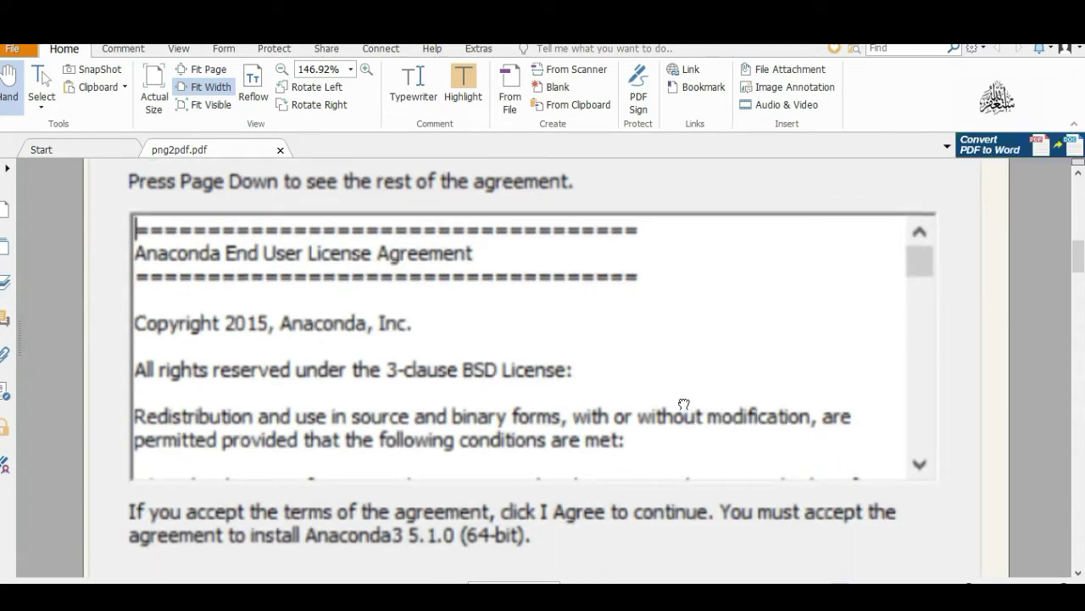
{"action": "scroll", "coordinate": [684, 404], "scroll_direction": "down", "scroll_amount": 4}
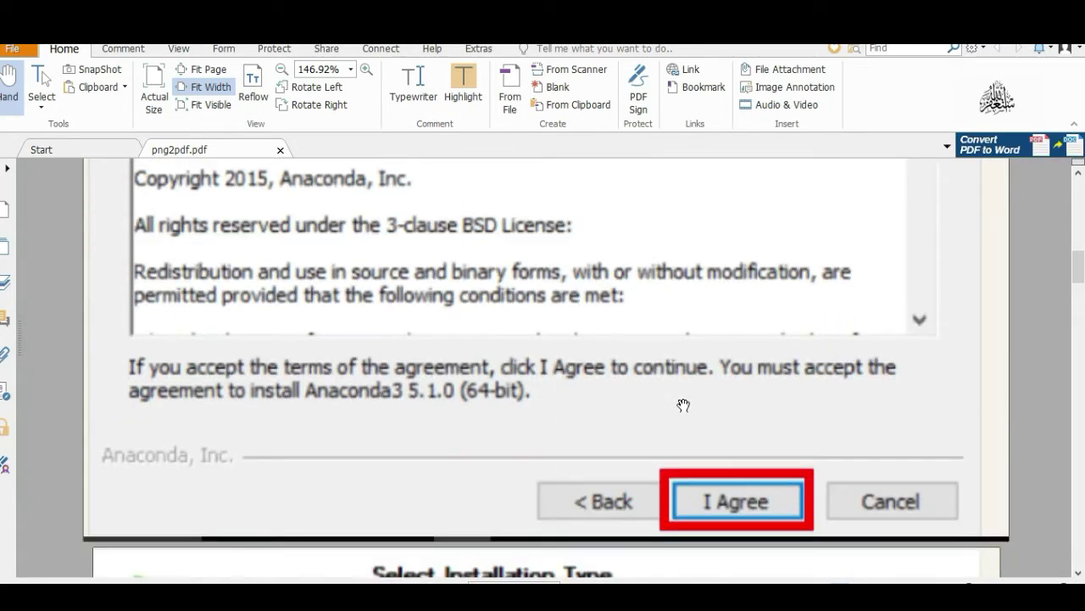
{"action": "scroll", "coordinate": [684, 405], "scroll_direction": "down", "scroll_amount": 1}
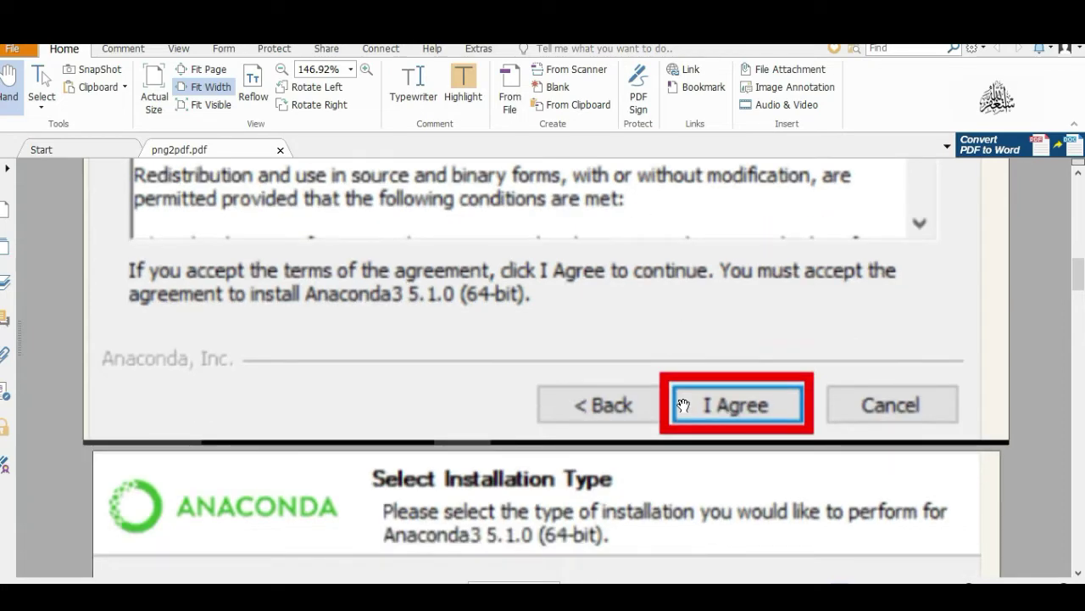
Review the guide's Select Installation Type and Choose Install Location pages, including the user options and destination folder
{"action": "scroll", "coordinate": [683, 406], "scroll_direction": "down", "scroll_amount": 3}
{"action": "scroll", "coordinate": [683, 405], "scroll_direction": "down", "scroll_amount": 3}
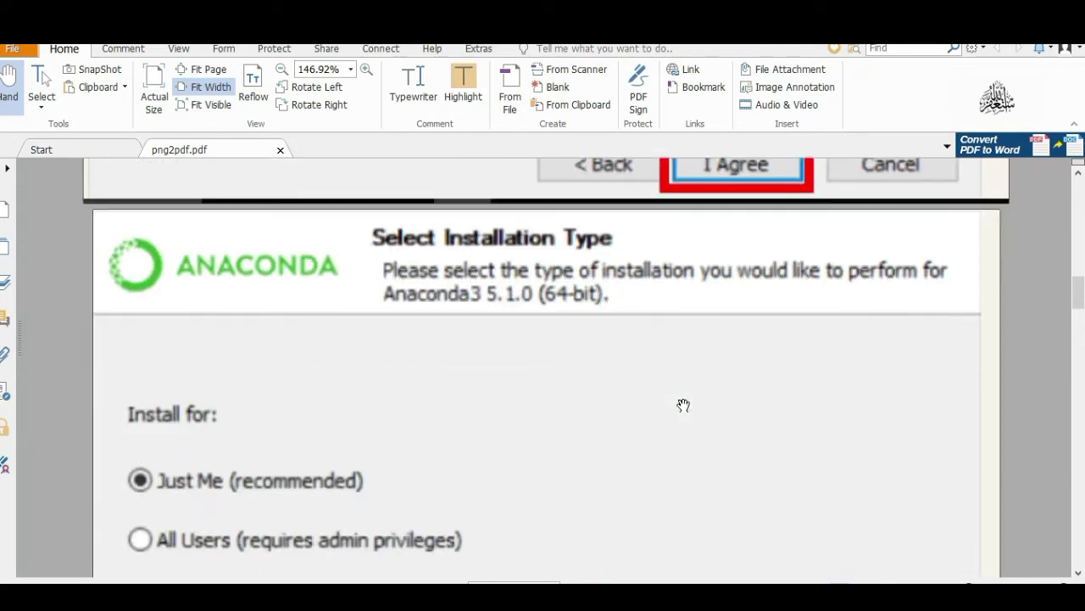
{"action": "scroll", "coordinate": [684, 406], "scroll_direction": "down", "scroll_amount": 3}
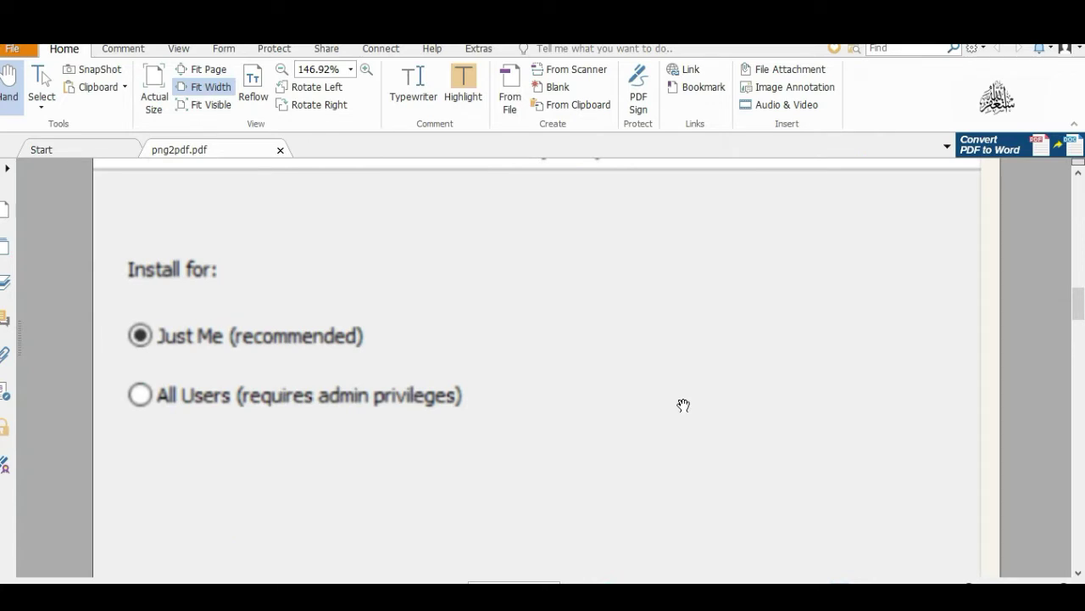
{"action": "left_click_drag", "start_coordinate": [683, 405], "coordinate": [683, 401]}
{"action": "scroll", "coordinate": [749, 405], "scroll_direction": "down", "scroll_amount": 5}
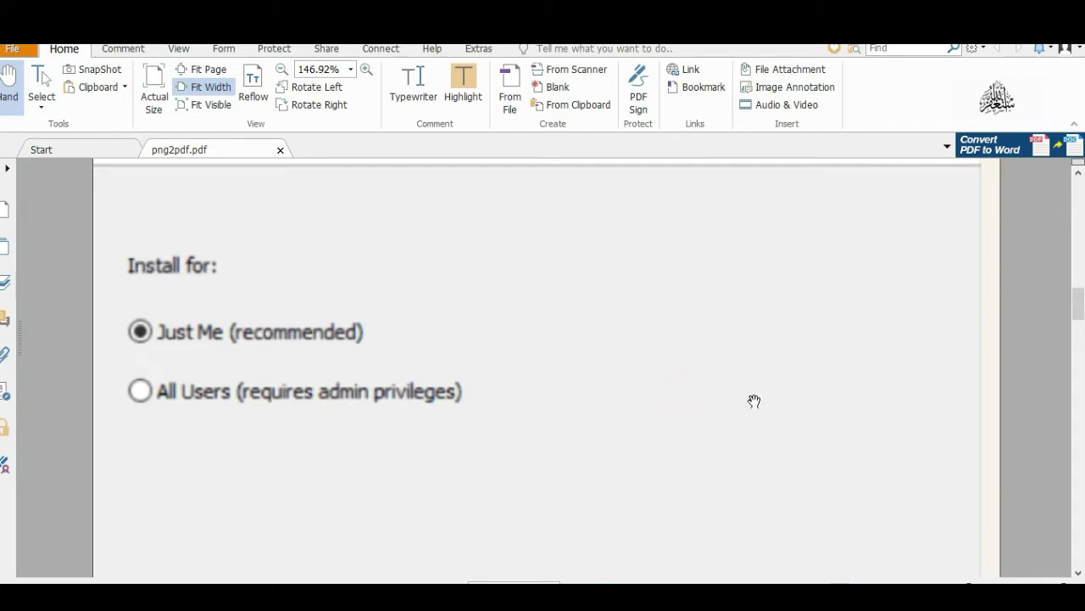
{"action": "scroll", "coordinate": [749, 404], "scroll_direction": "down", "scroll_amount": 2}
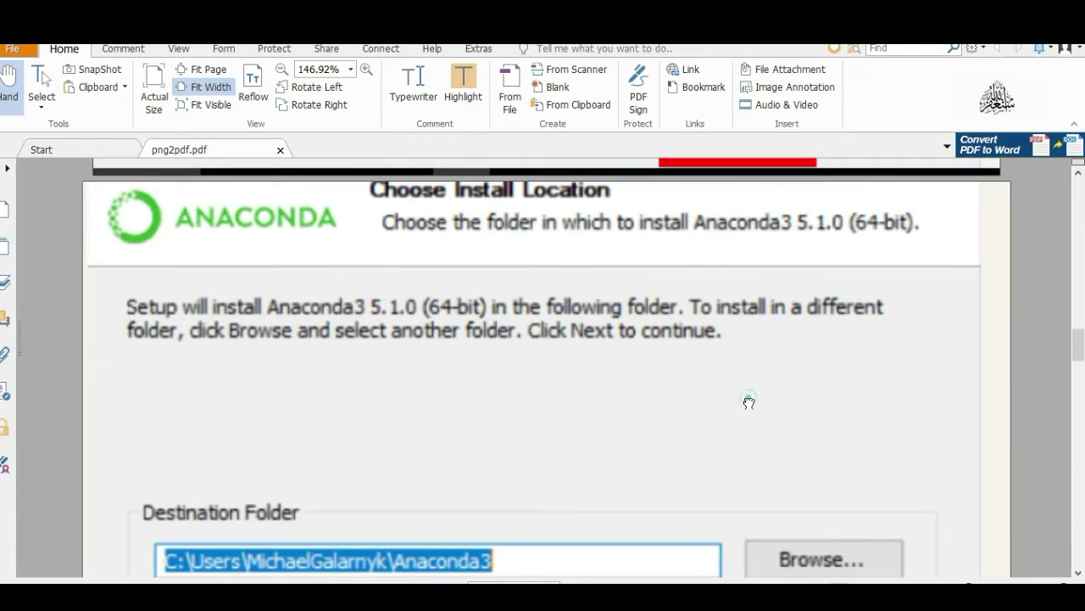
{"action": "scroll", "coordinate": [749, 405], "scroll_direction": "down", "scroll_amount": 2}
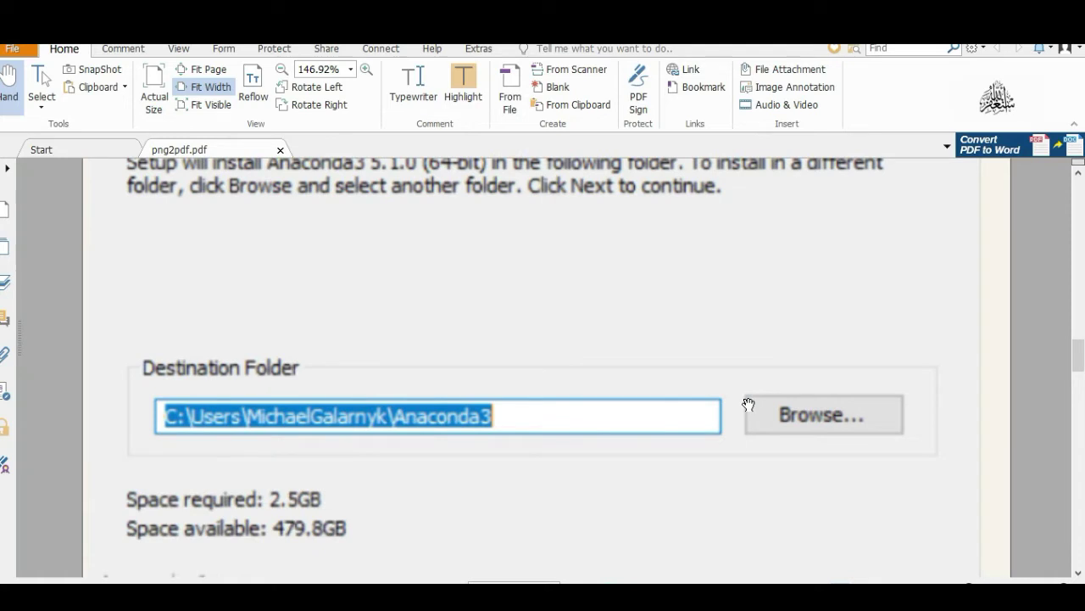
{"action": "scroll", "coordinate": [749, 404], "scroll_direction": "down", "scroll_amount": 2}
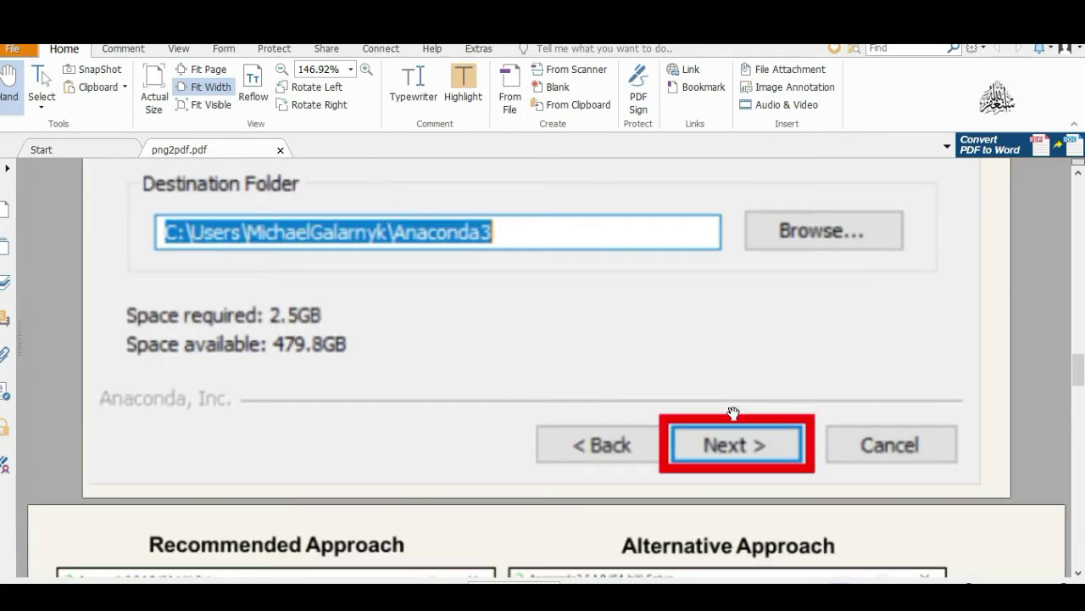
Compare the recommended and alternative Advanced Installation Options in the guide, and review the Installation Complete page
{"action": "scroll", "coordinate": [734, 413], "scroll_direction": "down", "scroll_amount": 4}
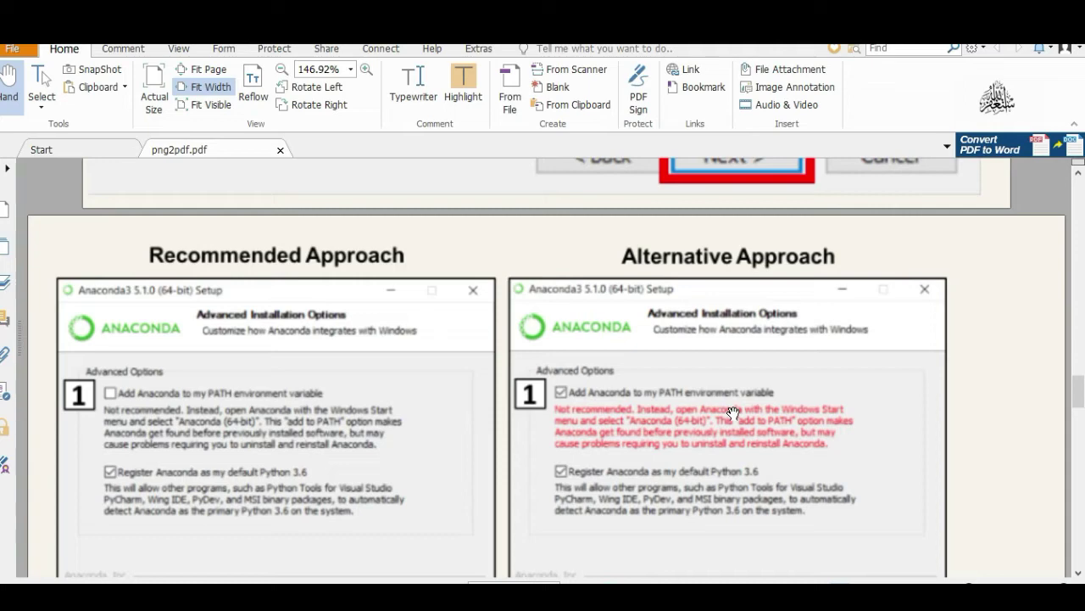
{"action": "scroll", "coordinate": [732, 413], "scroll_direction": "up", "scroll_amount": 2}
{"action": "scroll", "coordinate": [477, 497], "scroll_direction": "down", "scroll_amount": 3}
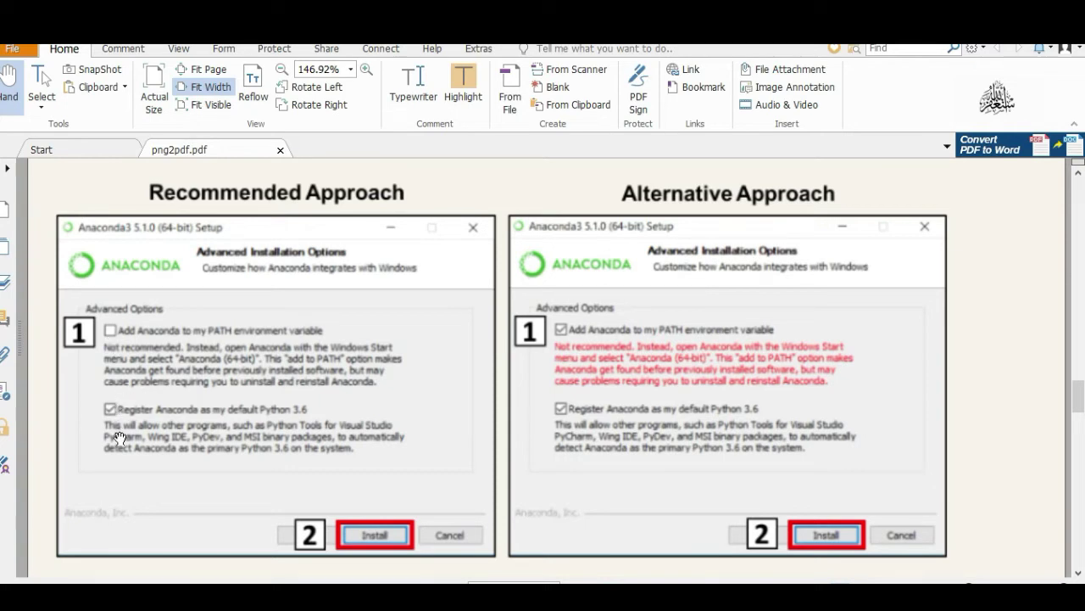
{"action": "scroll", "coordinate": [119, 438], "scroll_direction": "down", "scroll_amount": 1}
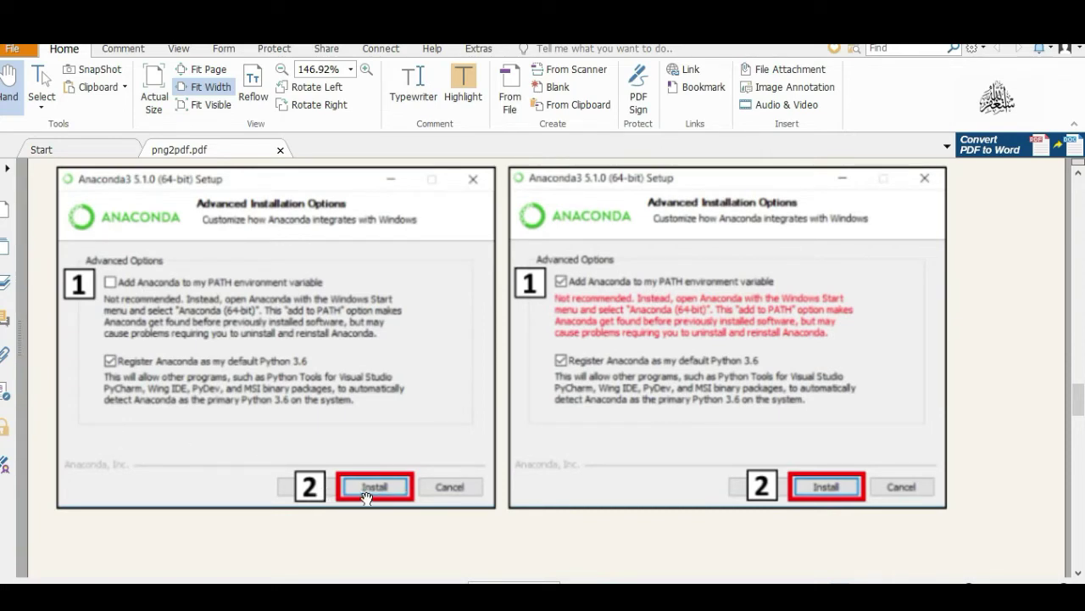
{"action": "scroll", "coordinate": [367, 493], "scroll_direction": "down", "scroll_amount": 6}
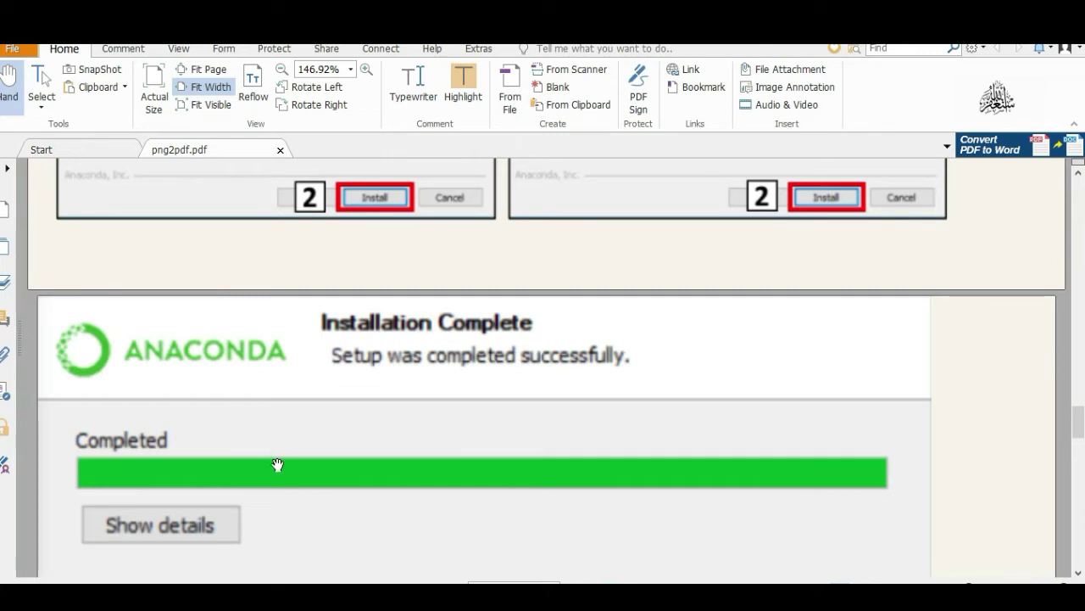
{"action": "scroll", "coordinate": [342, 458], "scroll_direction": "down", "scroll_amount": 1}
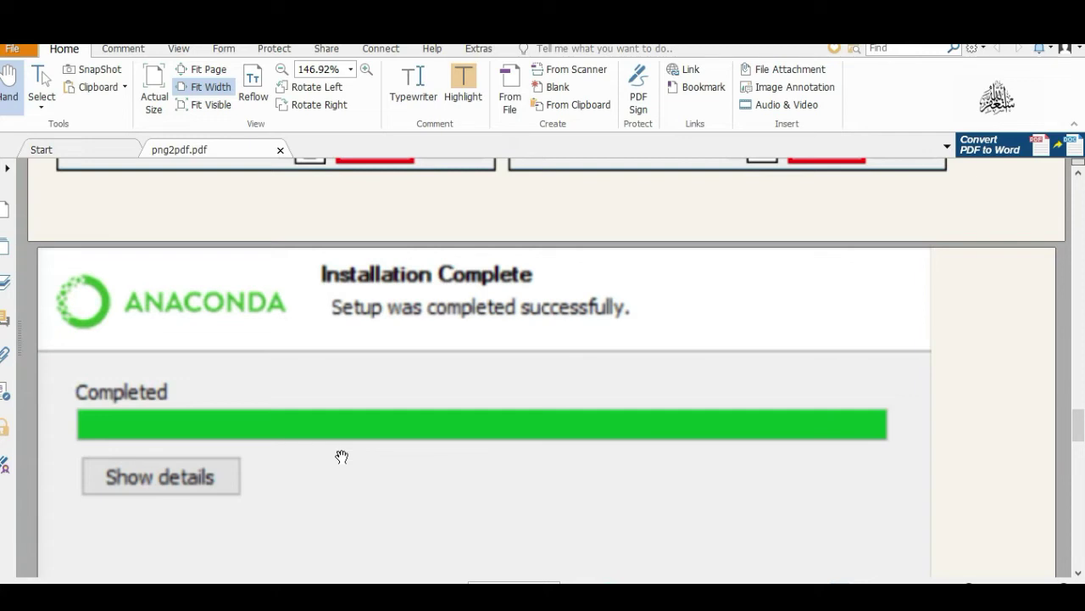
{"action": "scroll", "coordinate": [342, 457], "scroll_direction": "down", "scroll_amount": 6}
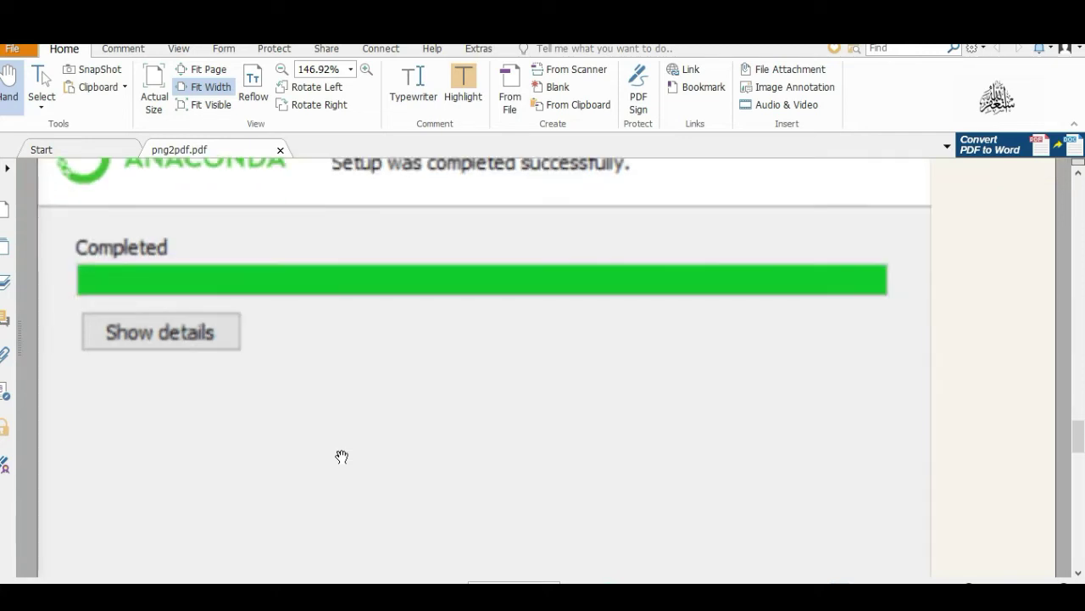
{"action": "scroll", "coordinate": [342, 457], "scroll_direction": "down", "scroll_amount": 2}
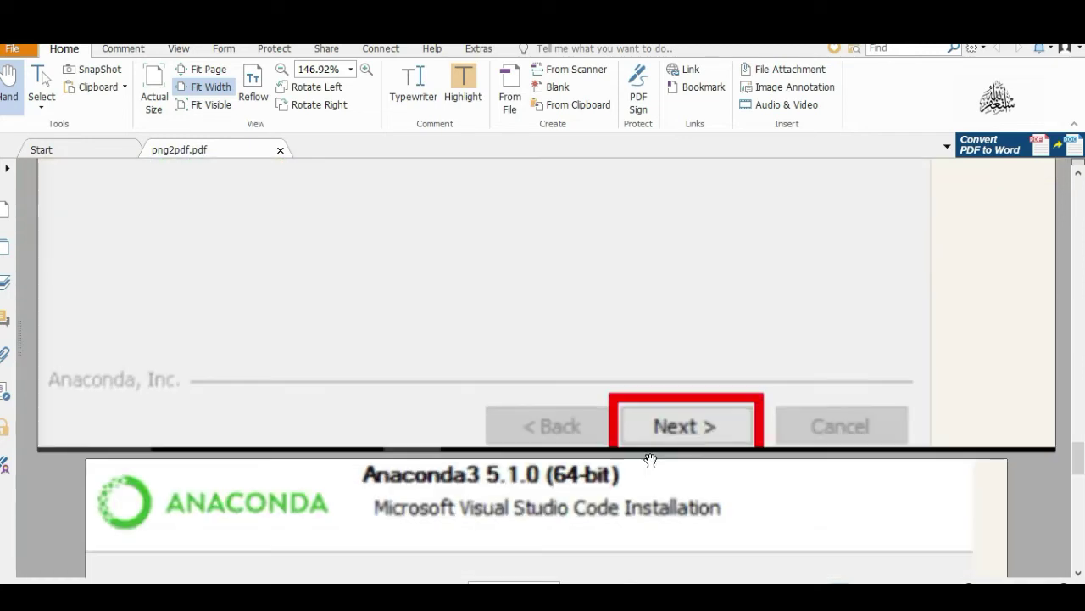
Read the guide's Microsoft Visual Studio Code Installation page and the closing Thanks for installing Anaconda3 page
{"action": "scroll", "coordinate": [670, 452], "scroll_direction": "down", "scroll_amount": 1}
{"action": "scroll", "coordinate": [682, 449], "scroll_direction": "down", "scroll_amount": 6}
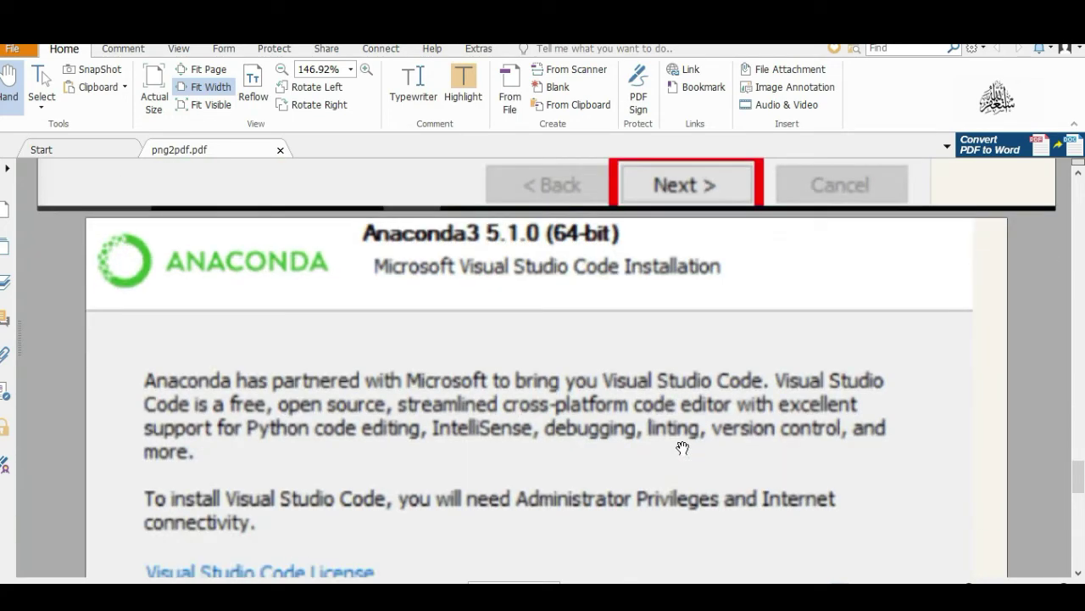
{"action": "scroll", "coordinate": [682, 448], "scroll_direction": "down", "scroll_amount": 3}
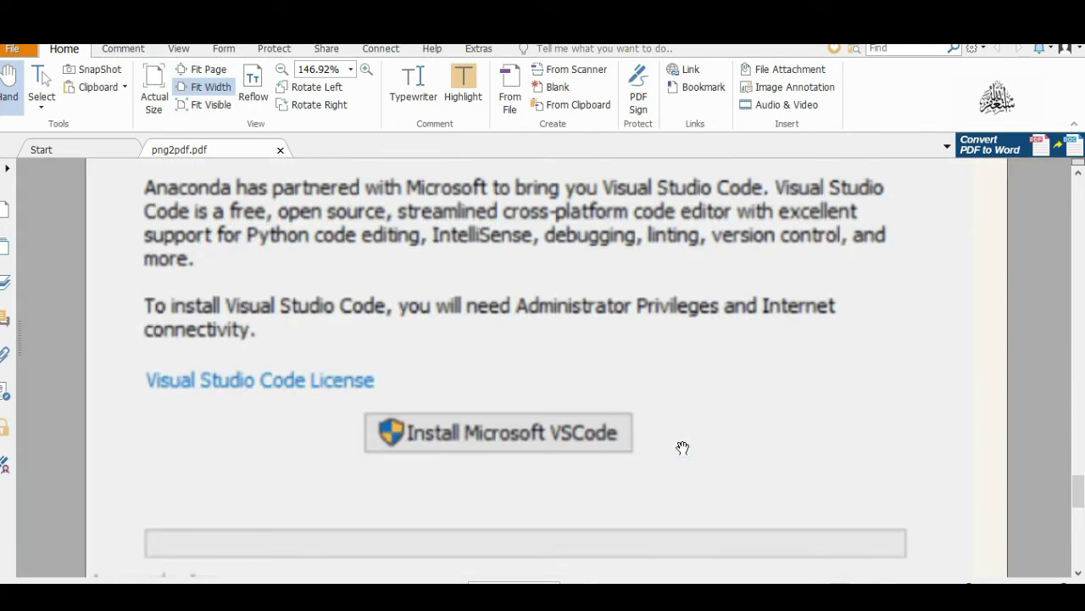
{"action": "scroll", "coordinate": [683, 448], "scroll_direction": "up", "scroll_amount": 3}
{"action": "scroll", "coordinate": [682, 448], "scroll_direction": "down", "scroll_amount": 3}
{"action": "left_click_drag", "start_coordinate": [682, 448], "coordinate": [684, 445]}
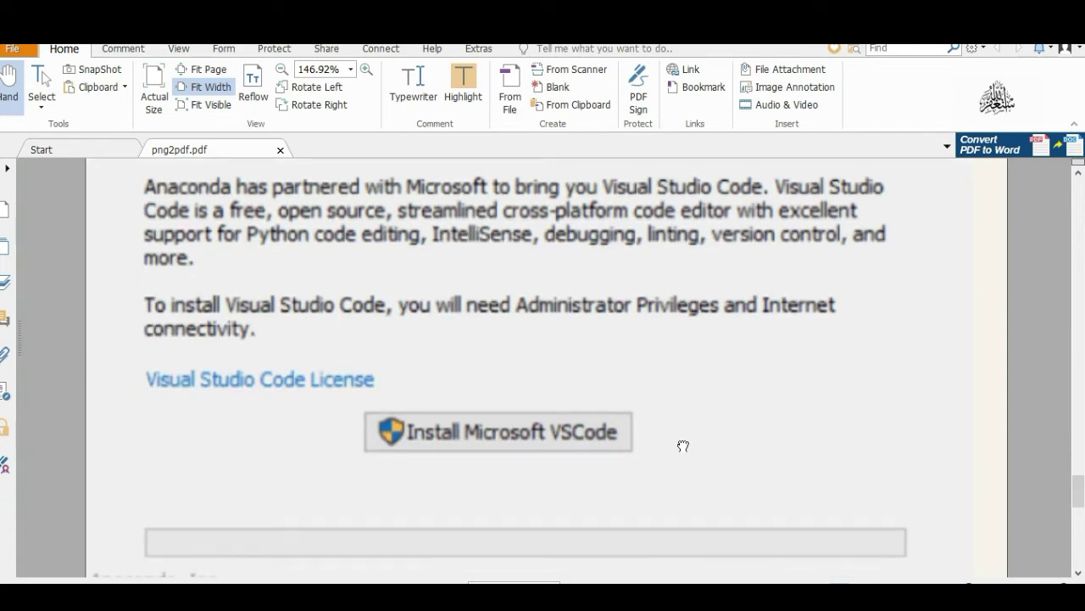
{"action": "scroll", "coordinate": [683, 445], "scroll_direction": "up", "scroll_amount": 1}
{"action": "scroll", "coordinate": [684, 445], "scroll_direction": "up", "scroll_amount": 3}
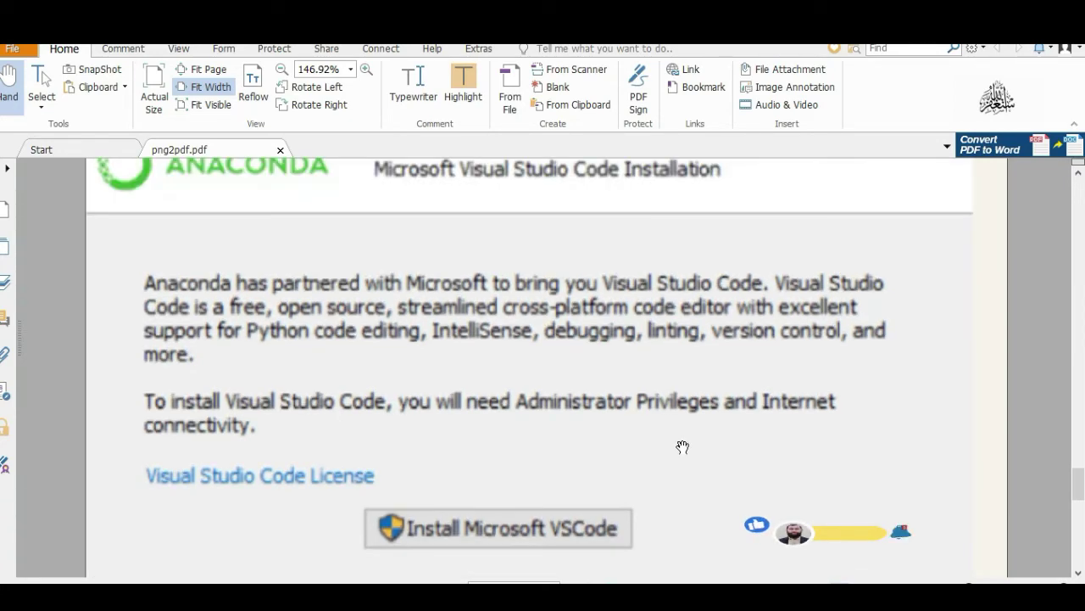
{"action": "scroll", "coordinate": [683, 448], "scroll_direction": "down", "scroll_amount": 3}
{"action": "scroll", "coordinate": [501, 286], "scroll_direction": "up", "scroll_amount": 3}
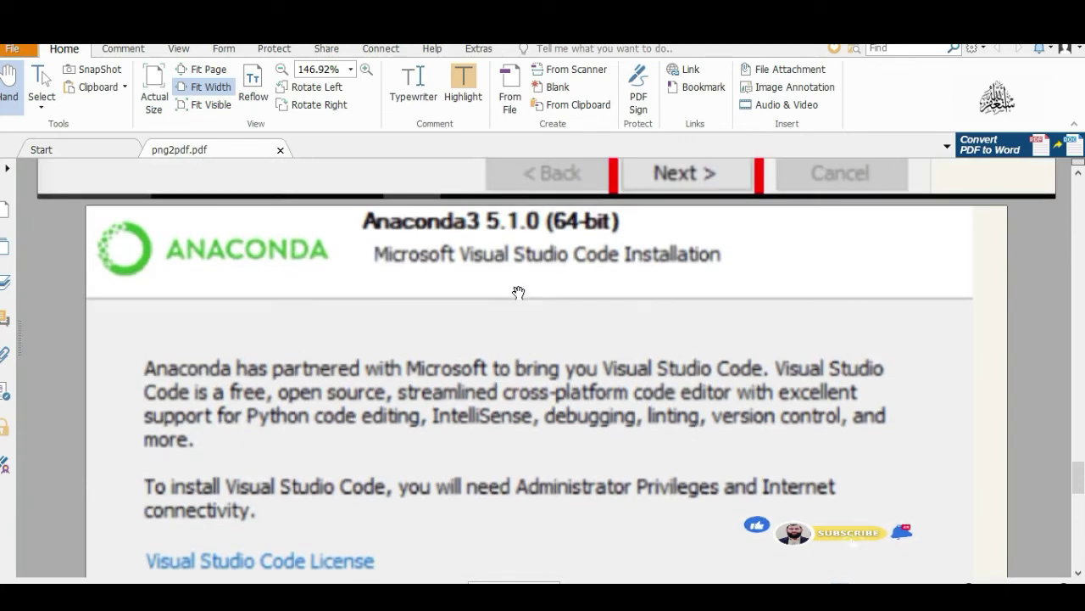
{"action": "scroll", "coordinate": [543, 289], "scroll_direction": "down", "scroll_amount": 3}
{"action": "scroll", "coordinate": [554, 416], "scroll_direction": "down", "scroll_amount": 3}
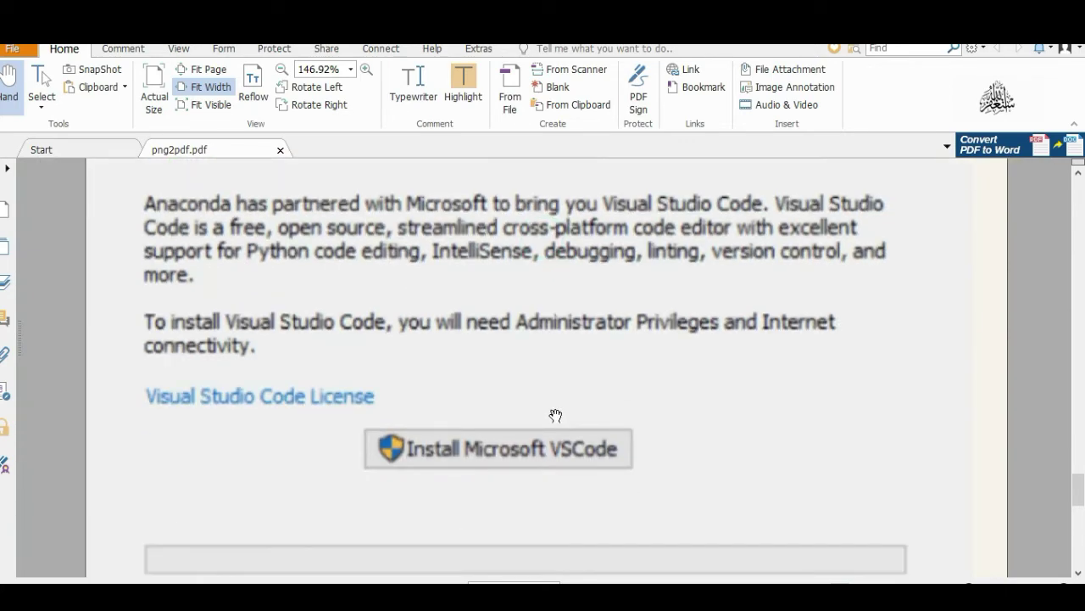
{"action": "scroll", "coordinate": [719, 490], "scroll_direction": "down", "scroll_amount": 1}
{"action": "scroll", "coordinate": [719, 490], "scroll_direction": "down", "scroll_amount": 2}
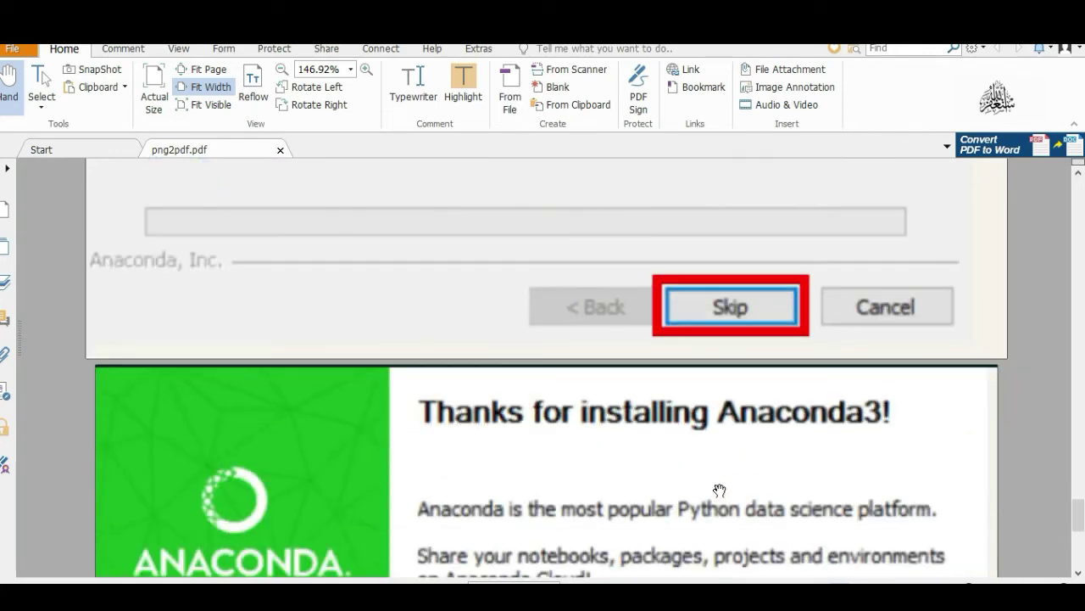
{"action": "scroll", "coordinate": [719, 490], "scroll_direction": "down", "scroll_amount": 3}
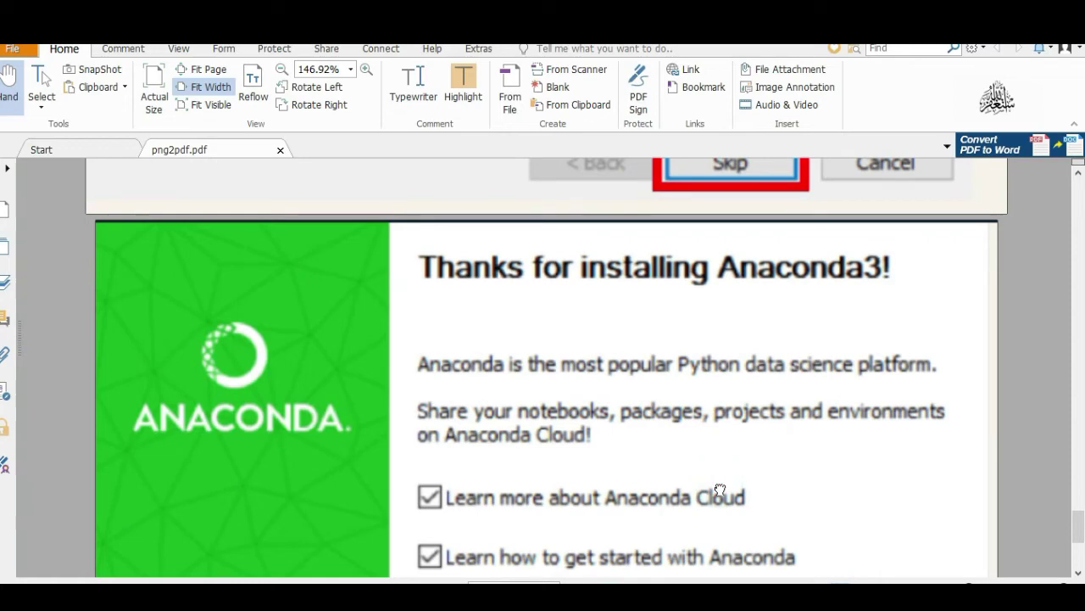
{"action": "scroll", "coordinate": [719, 490], "scroll_direction": "down", "scroll_amount": 1}
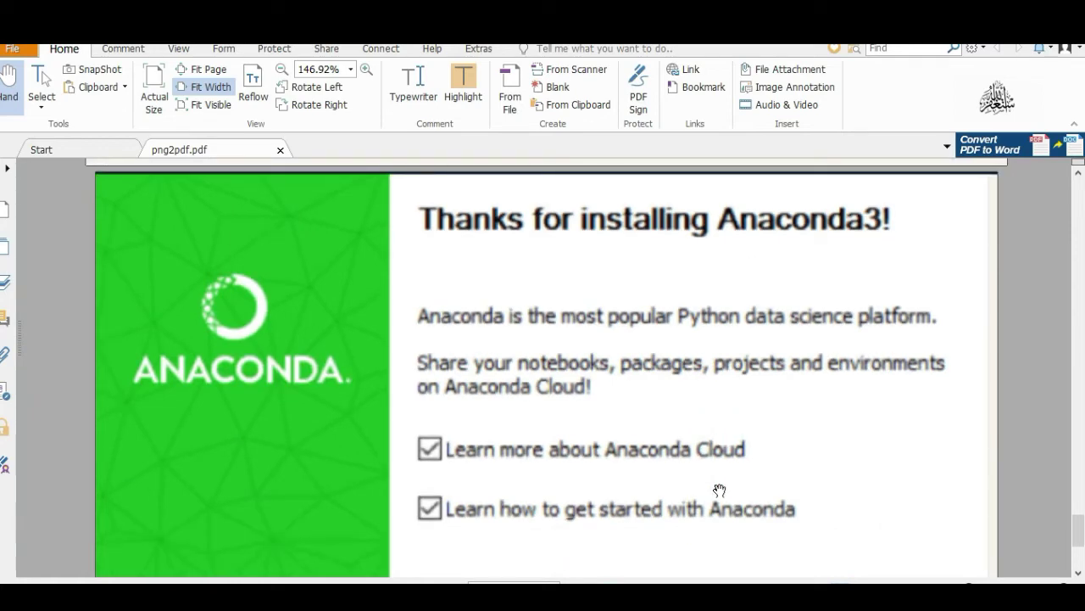
Read to the end of the guide's final page, search Windows for "ana", and switch to Anaconda Navigator
{"action": "scroll", "coordinate": [719, 490], "scroll_direction": "down", "scroll_amount": 5}
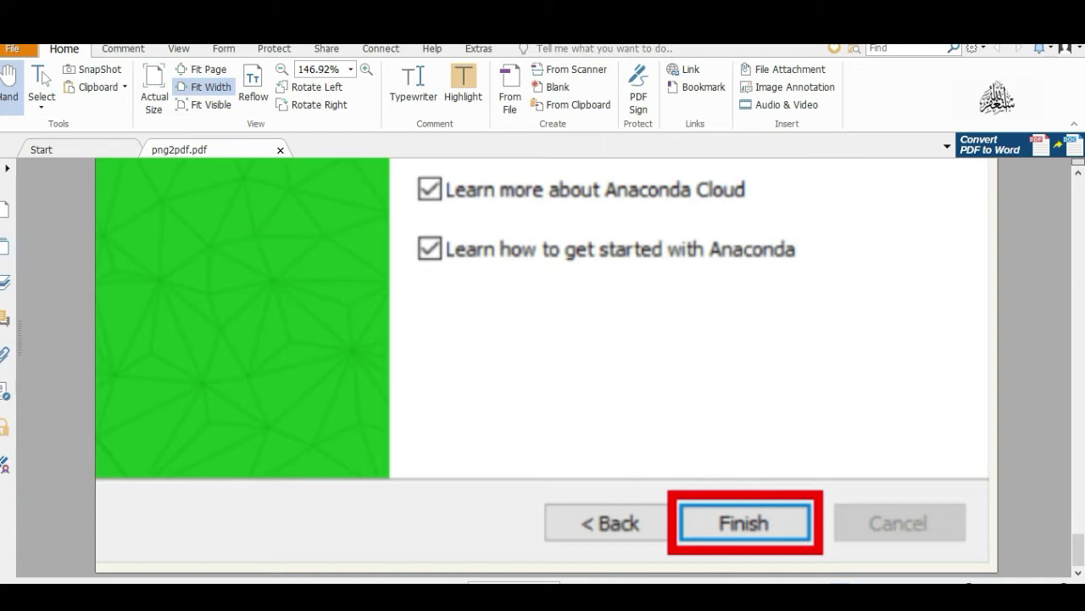
{"action": "key", "text": "super+s"}
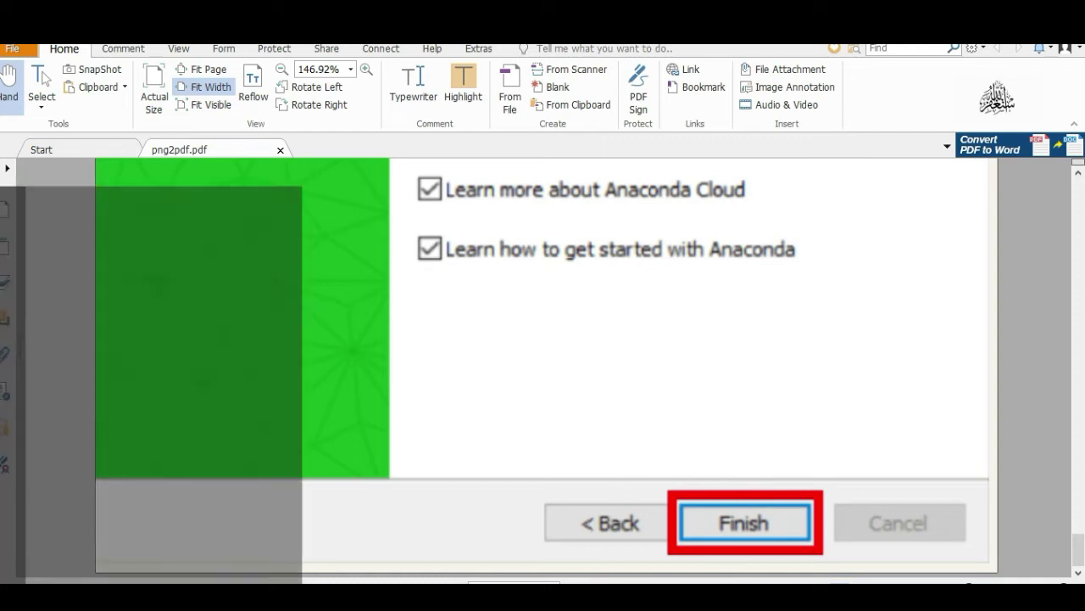
{"action": "type", "text": "ana"}
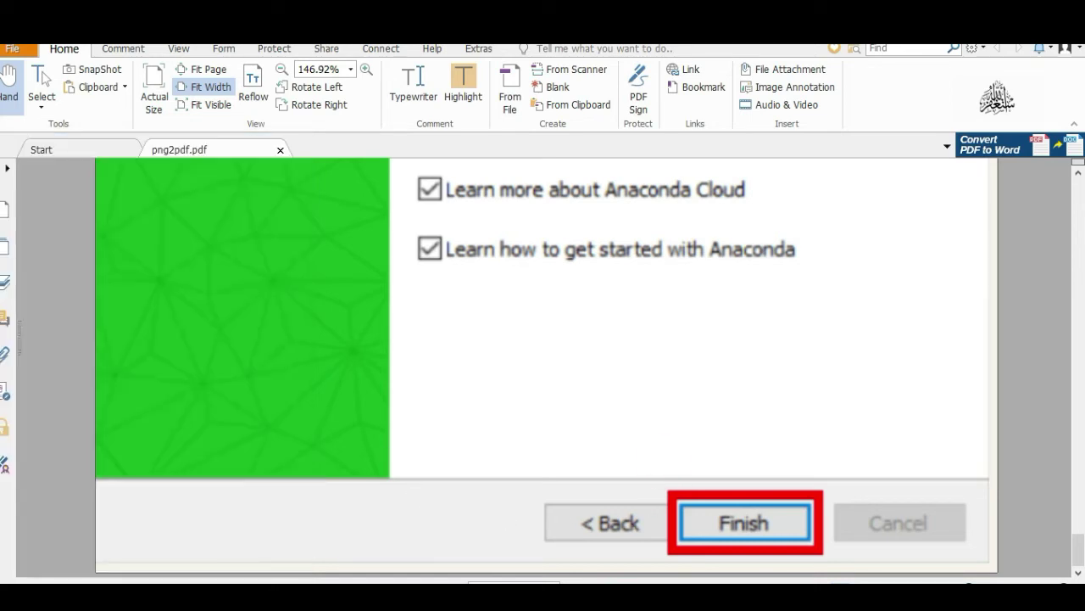
{"action": "mouse_move", "coordinate": [598, 597]}
{"action": "left_click", "coordinate": [598, 534]}
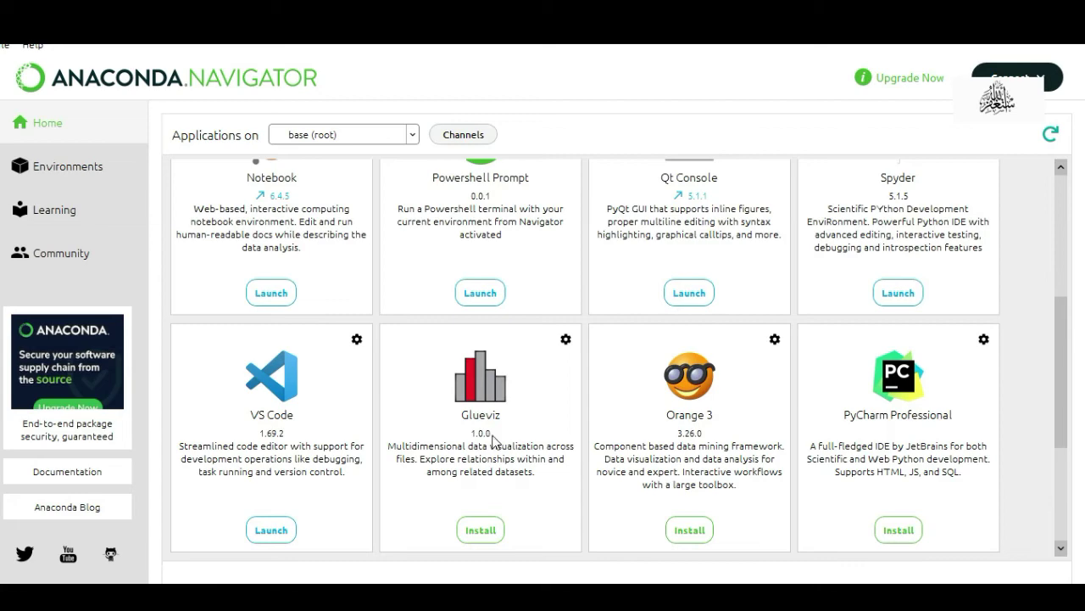
Browse the full application list on Navigator's Home page, from CMD.exe Prompt through to RStudio
{"action": "scroll", "coordinate": [932, 290], "scroll_direction": "up", "scroll_amount": 3}
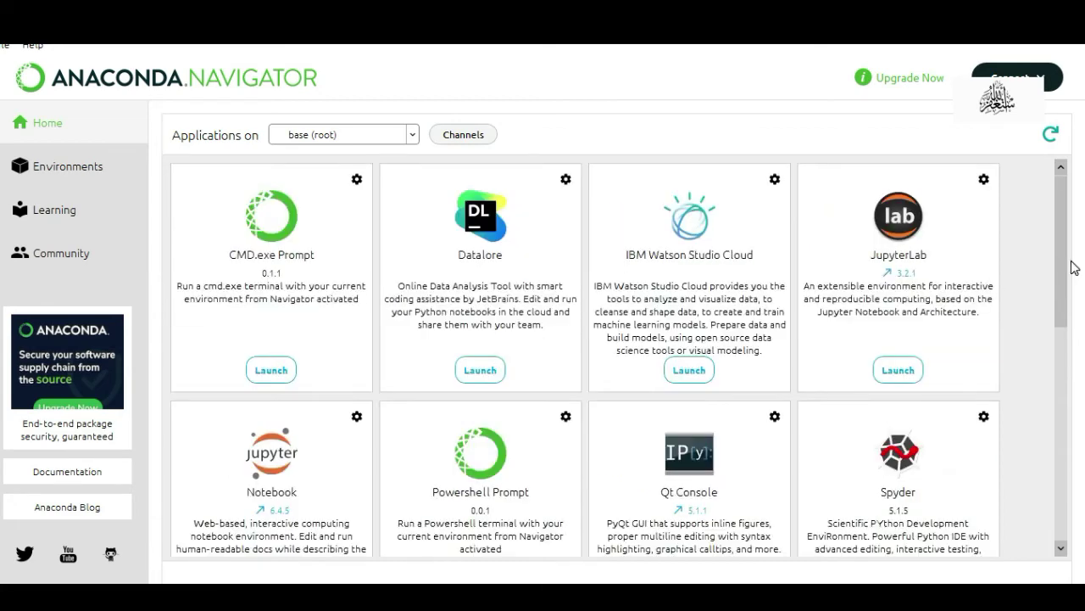
{"action": "scroll", "coordinate": [1021, 227], "scroll_direction": "down", "scroll_amount": 5}
{"action": "scroll", "coordinate": [1021, 226], "scroll_direction": "up", "scroll_amount": 5}
{"action": "left_click", "coordinate": [1029, 230]}
{"action": "scroll", "coordinate": [604, 382], "scroll_direction": "down", "scroll_amount": 6}
{"action": "scroll", "coordinate": [644, 412], "scroll_direction": "up", "scroll_amount": 6}
{"action": "scroll", "coordinate": [691, 408], "scroll_direction": "down", "scroll_amount": 1}
{"action": "scroll", "coordinate": [993, 432], "scroll_direction": "down", "scroll_amount": 5}
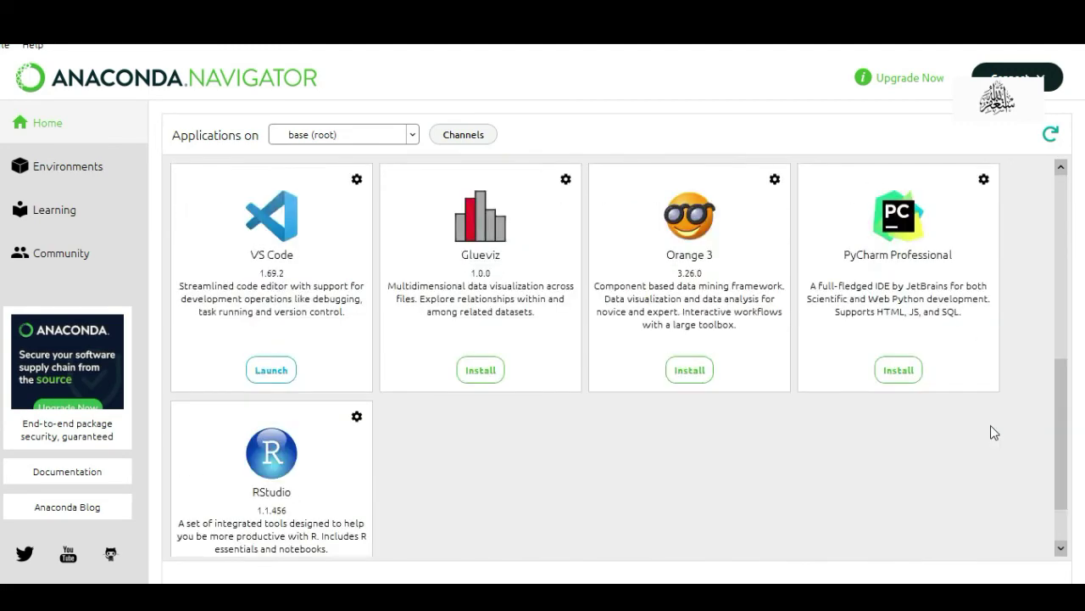
Compare the launchable applications, such as VS Code, Spyder and Qt Console, with the installable ones, such as Glueviz and RStudio
{"action": "scroll", "coordinate": [381, 521], "scroll_direction": "up", "scroll_amount": 4}
{"action": "scroll", "coordinate": [285, 531], "scroll_direction": "down", "scroll_amount": 2}
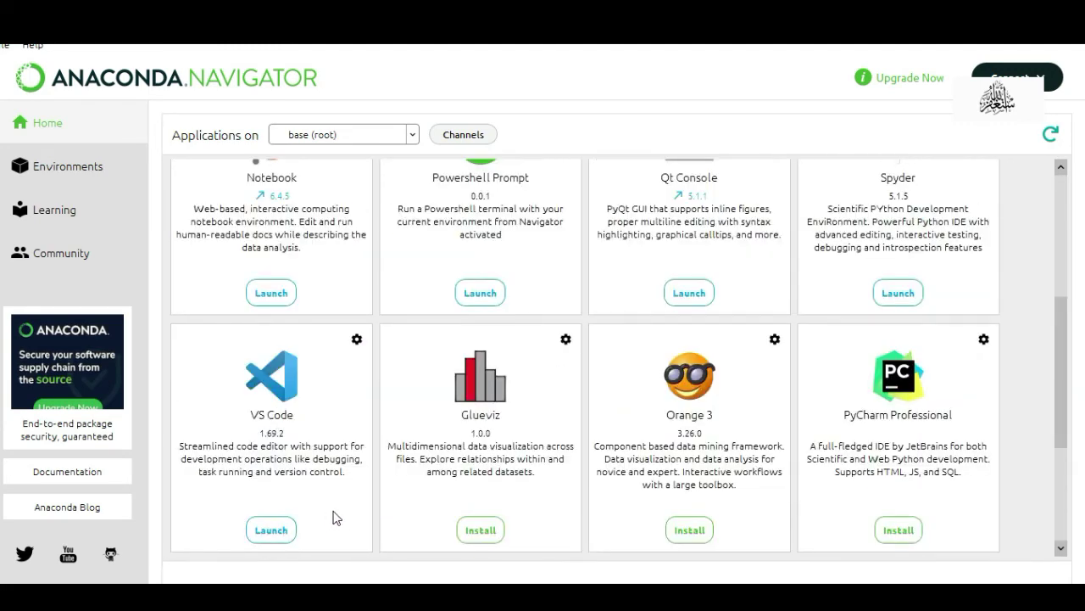
{"action": "scroll", "coordinate": [994, 533], "scroll_direction": "down", "scroll_amount": 2}
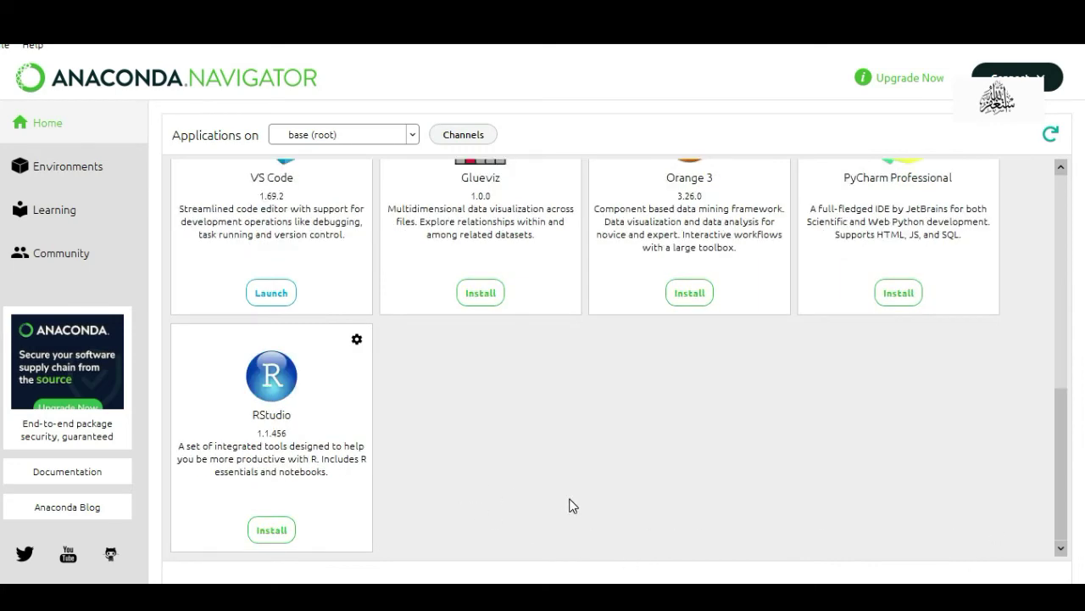
{"action": "scroll", "coordinate": [572, 505], "scroll_direction": "up", "scroll_amount": 4}
{"action": "scroll", "coordinate": [868, 431], "scroll_direction": "down", "scroll_amount": 2}
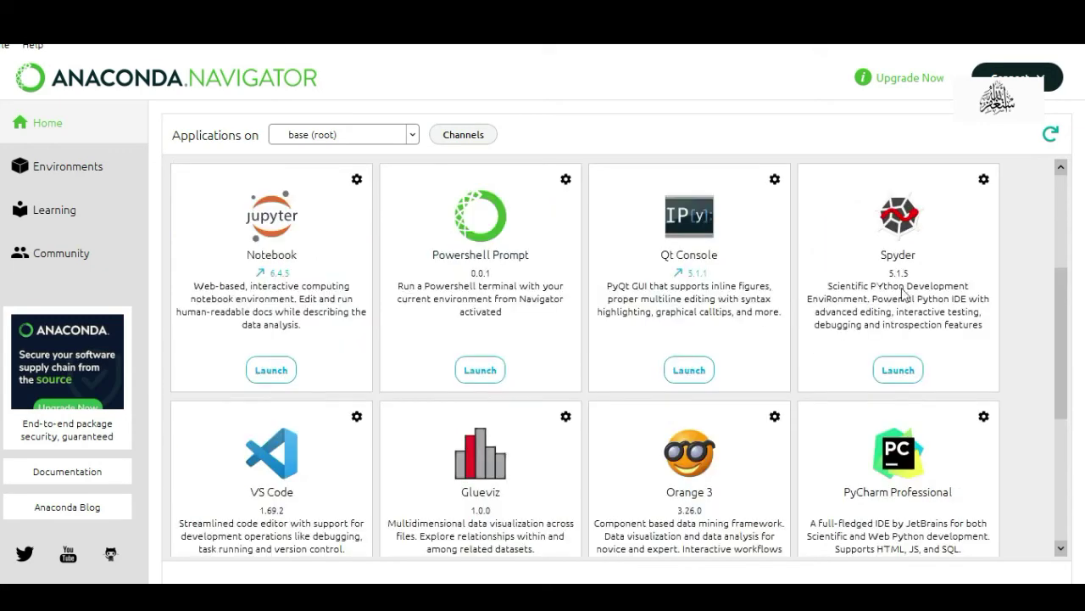
{"action": "scroll", "coordinate": [905, 292], "scroll_direction": "up", "scroll_amount": 3}
{"action": "scroll", "coordinate": [649, 408], "scroll_direction": "down", "scroll_amount": 1}
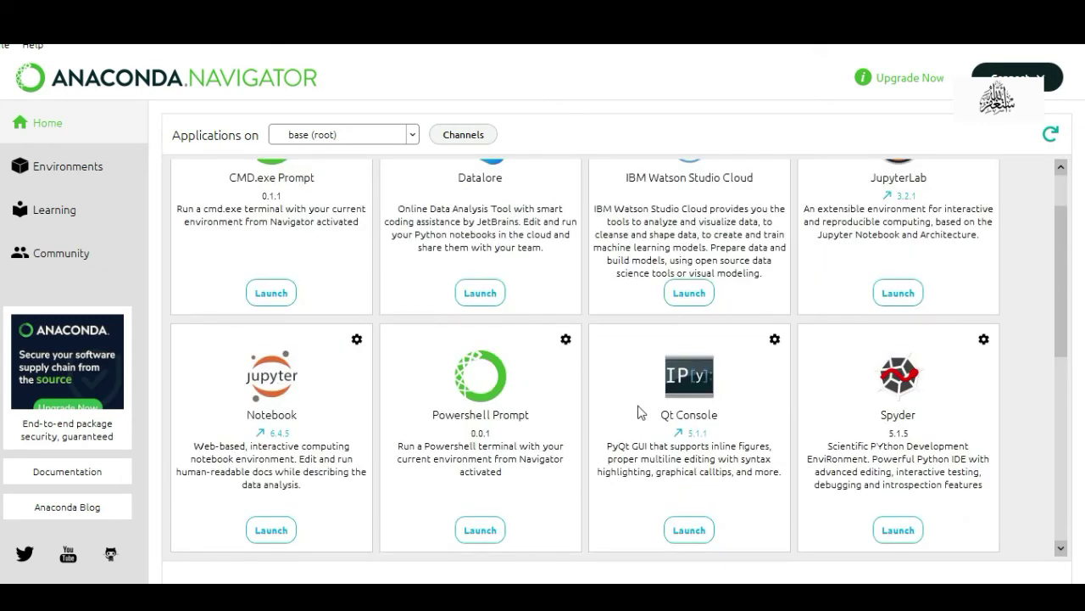
{"action": "scroll", "coordinate": [714, 346], "scroll_direction": "up", "scroll_amount": 1}
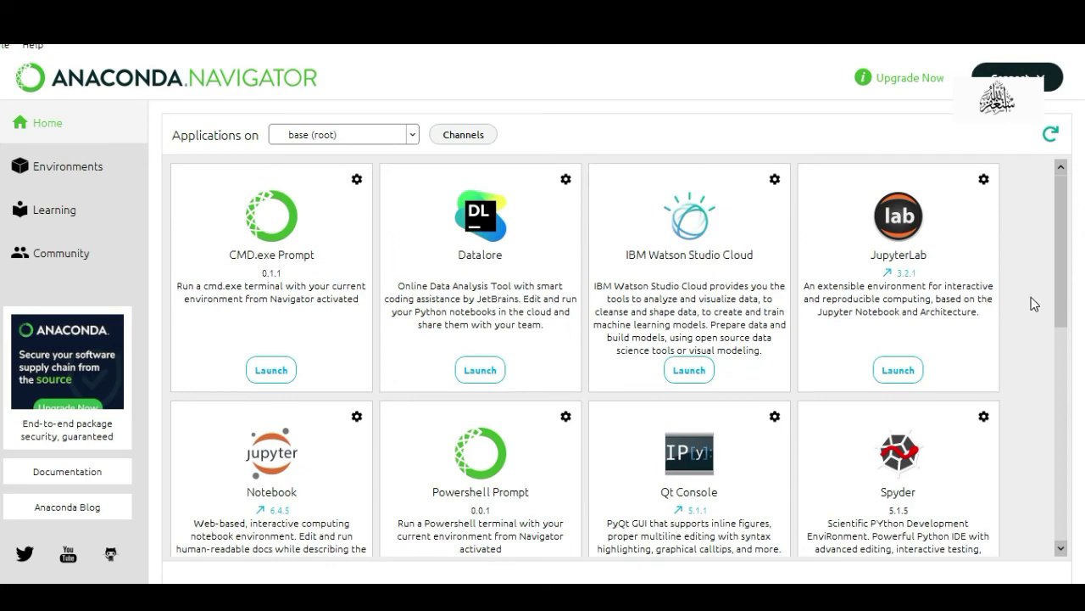
Launch Jupyter Notebook from the base (root) environment and view the end of the application list
{"action": "scroll", "coordinate": [1031, 304], "scroll_direction": "down", "scroll_amount": 7}
{"action": "scroll", "coordinate": [400, 506], "scroll_direction": "up", "scroll_amount": 6}
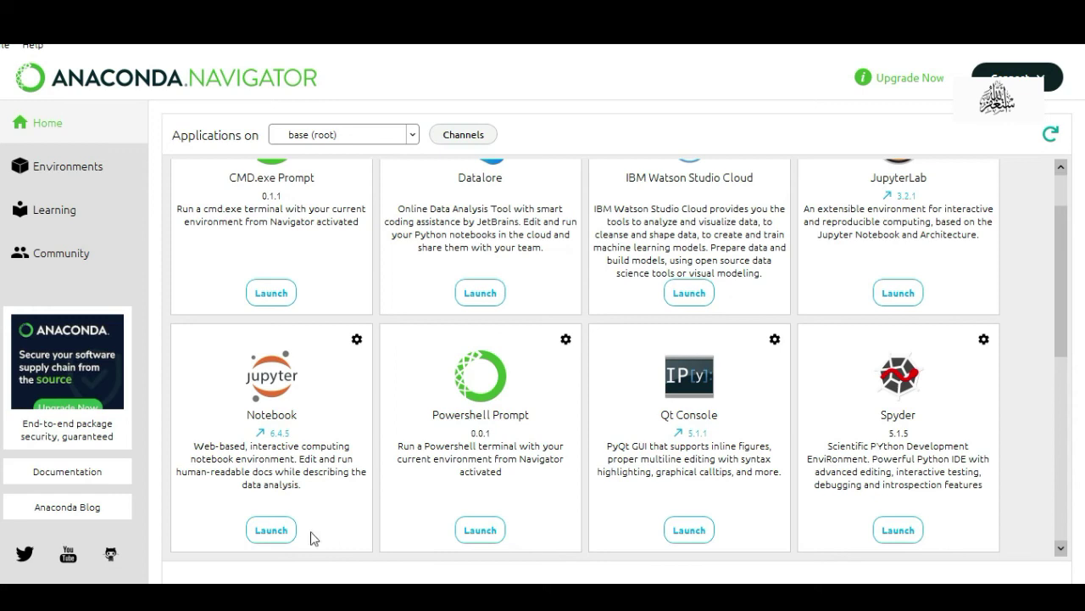
{"action": "left_click", "coordinate": [285, 535]}
{"action": "scroll", "coordinate": [313, 544], "scroll_direction": "down", "scroll_amount": 5}
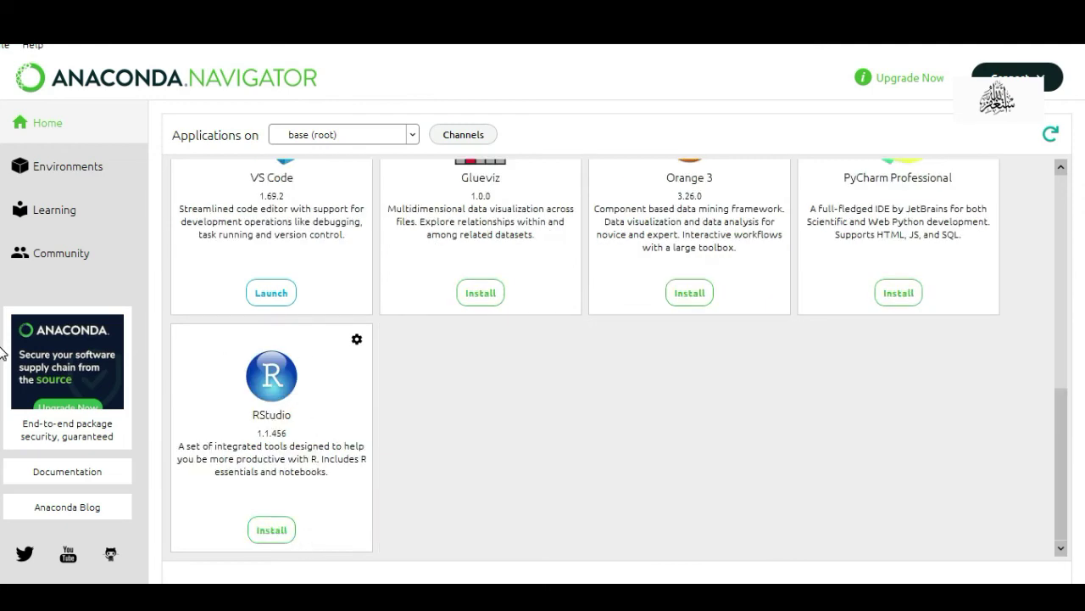